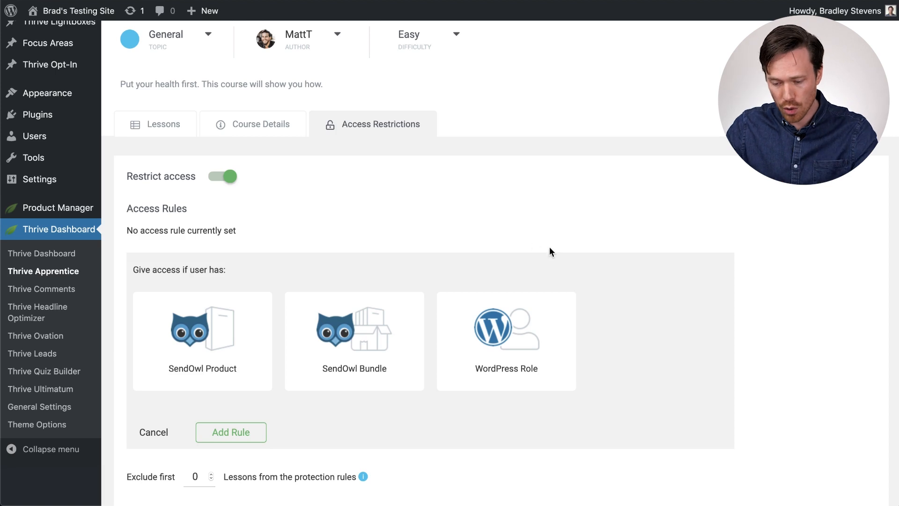
# Try giving course access to users with the WordPress Subscriber role.
pyautogui.click(524, 317)
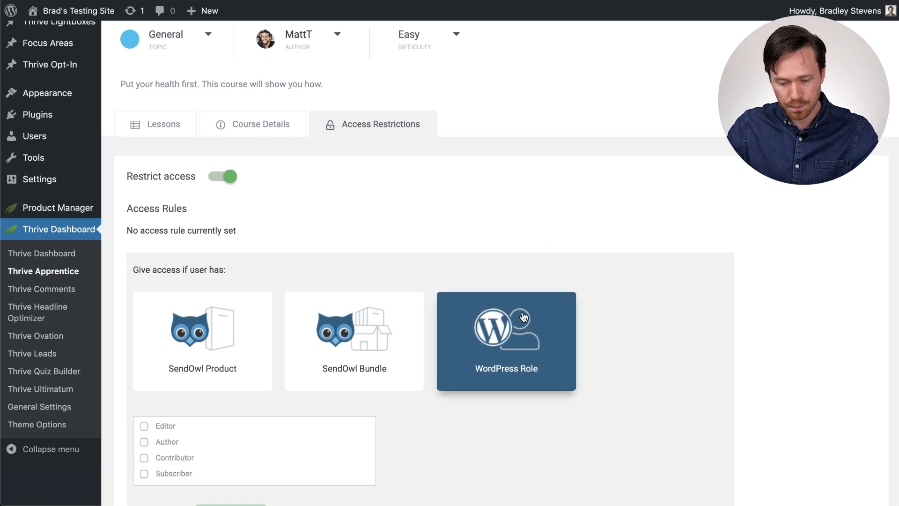
pyautogui.scroll(-2, 490, 234)
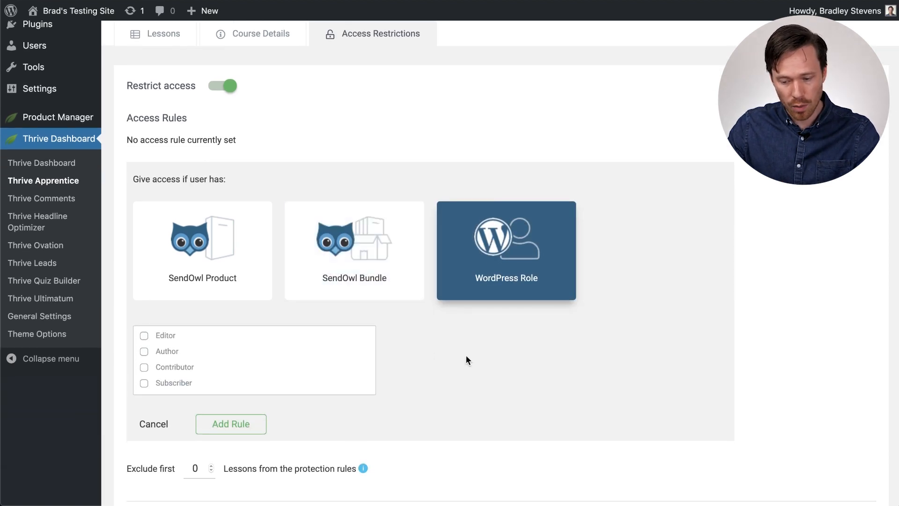
pyautogui.scroll(-1, 466, 360)
pyautogui.scroll(-1, 195, 323)
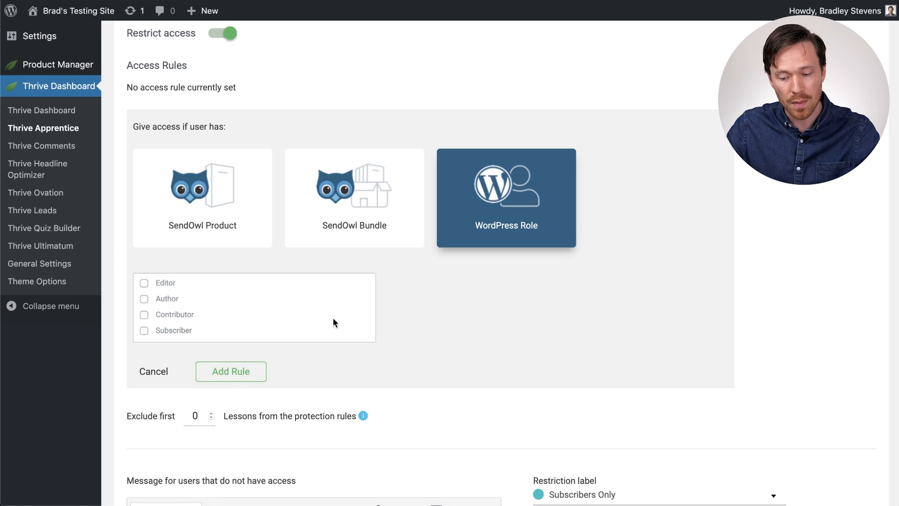
pyautogui.click(144, 331)
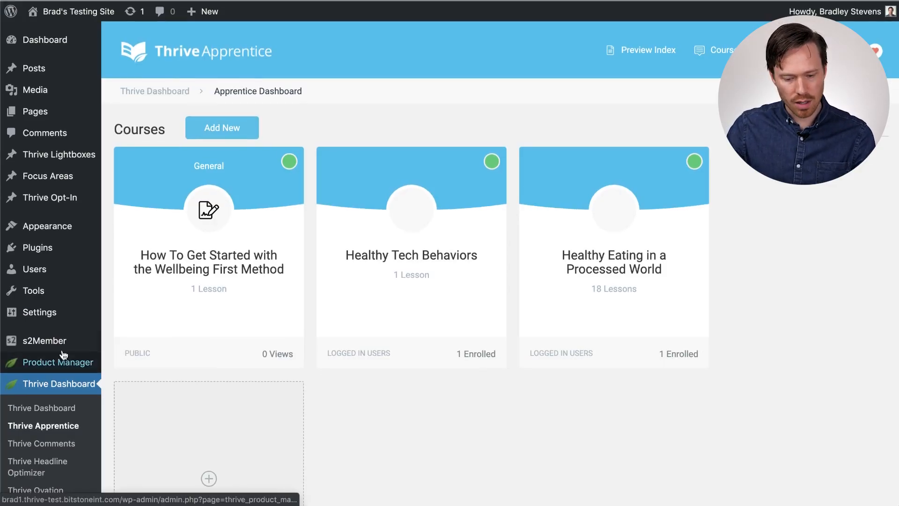
# Open the How To Get Started with the Wellbeing First Method course's access restrictions and turn on Restrict access.
pyautogui.moveTo(45, 341)
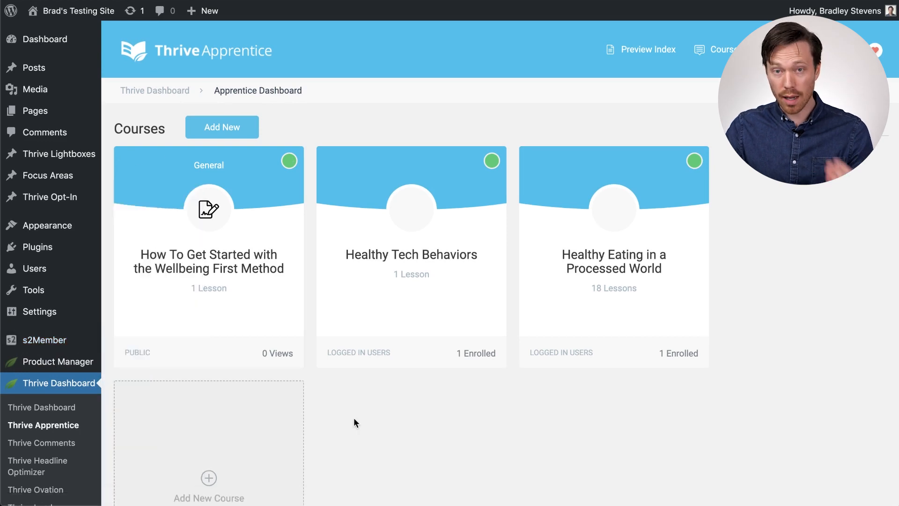
pyautogui.click(246, 273)
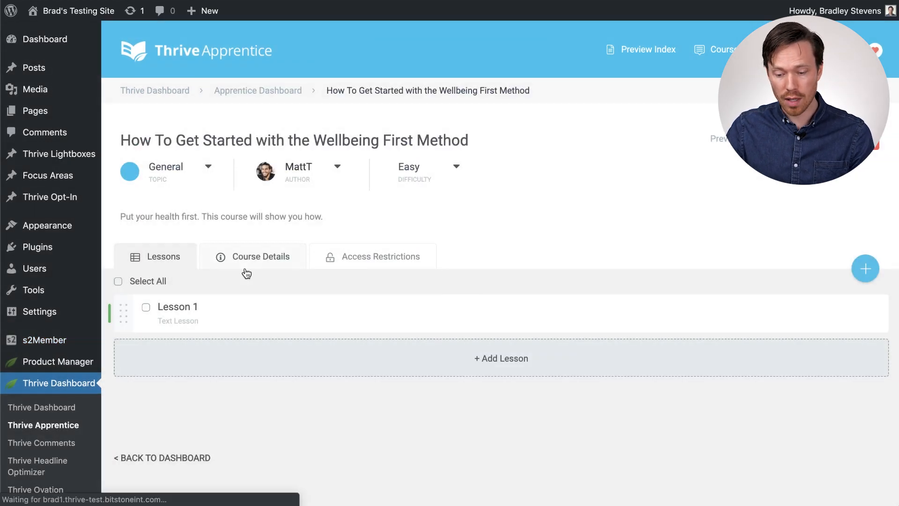
pyautogui.click(389, 254)
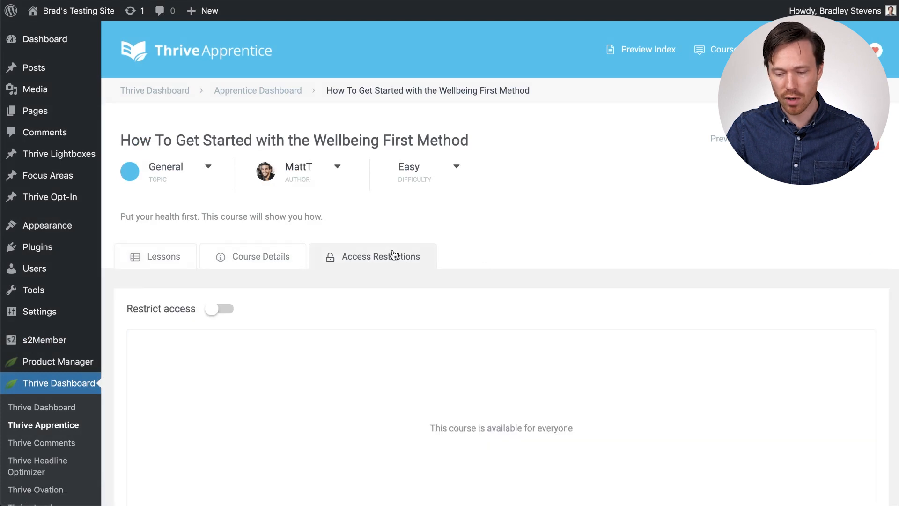
pyautogui.click(214, 310)
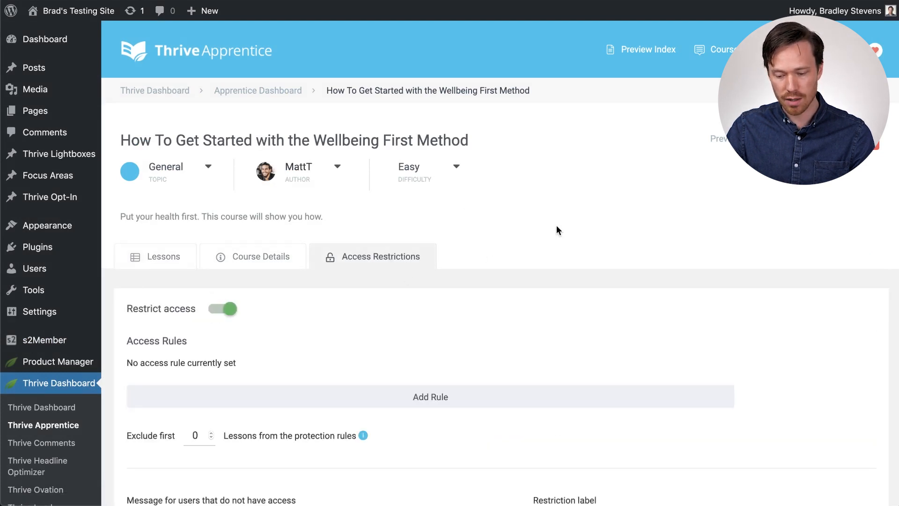
# Start a new access rule based on WordPress Role.
pyautogui.scroll(-3, 557, 226)
pyautogui.click(436, 283)
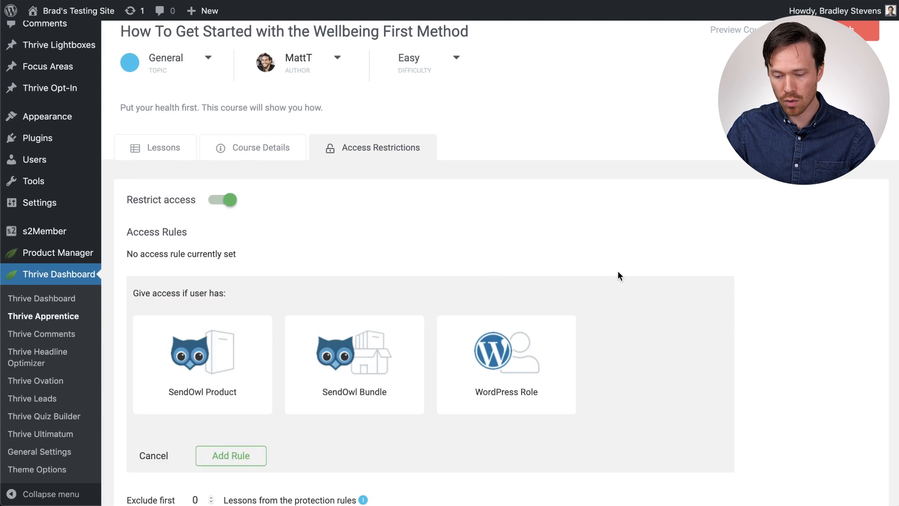
pyautogui.scroll(-2, 617, 275)
pyautogui.click(505, 306)
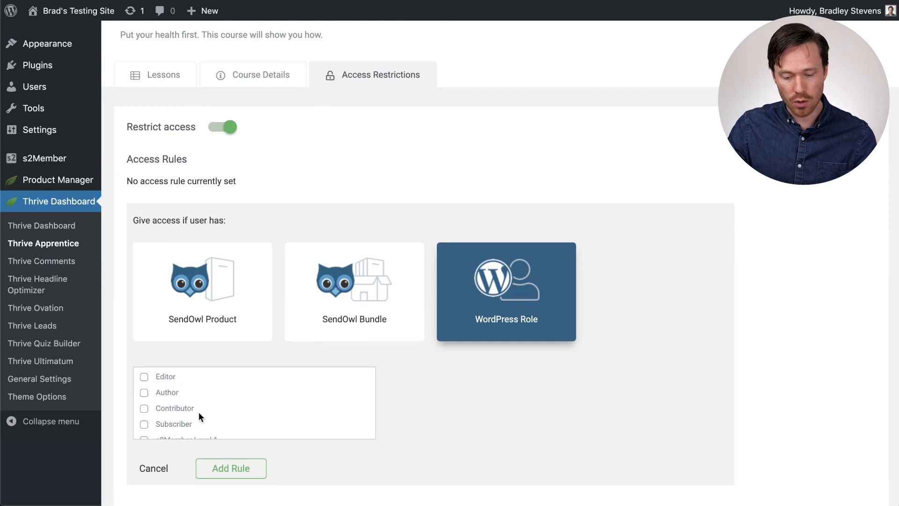
# Select the s2Member Level 1, 2 and 3 roles for the rule, and deselect Levels 1 and 2 again.
pyautogui.scroll(-3, 275, 397)
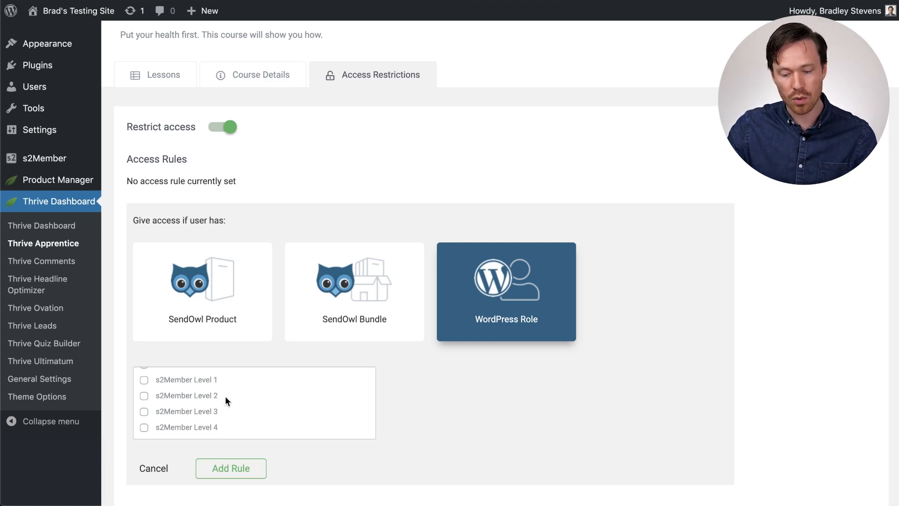
pyautogui.click(144, 380)
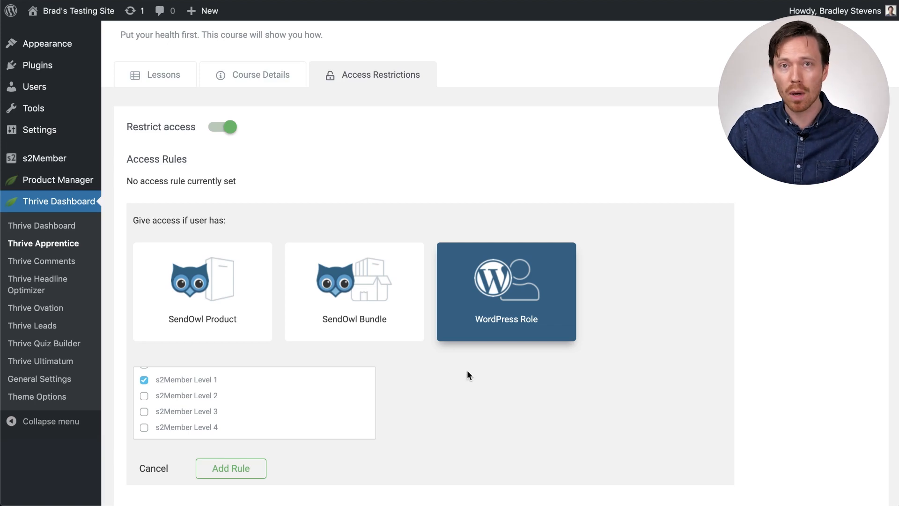
pyautogui.click(143, 396)
pyautogui.click(144, 411)
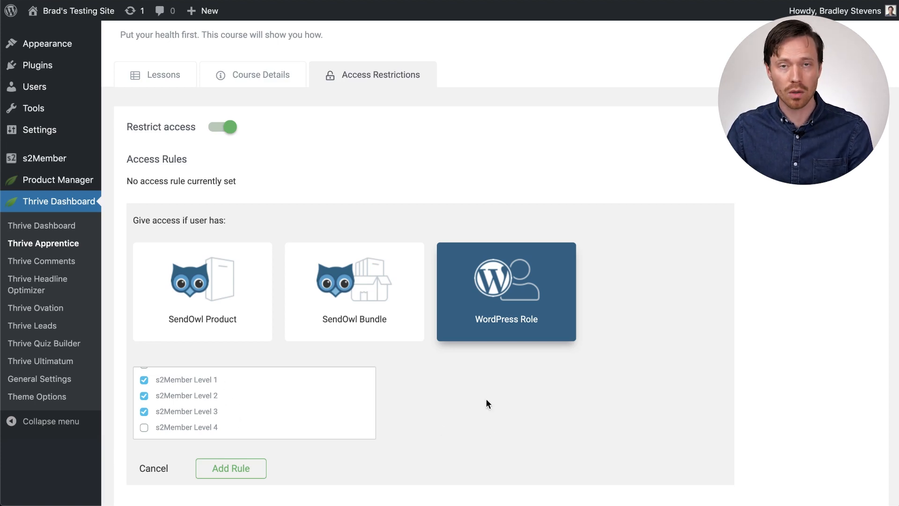
pyautogui.click(143, 379)
pyautogui.click(143, 395)
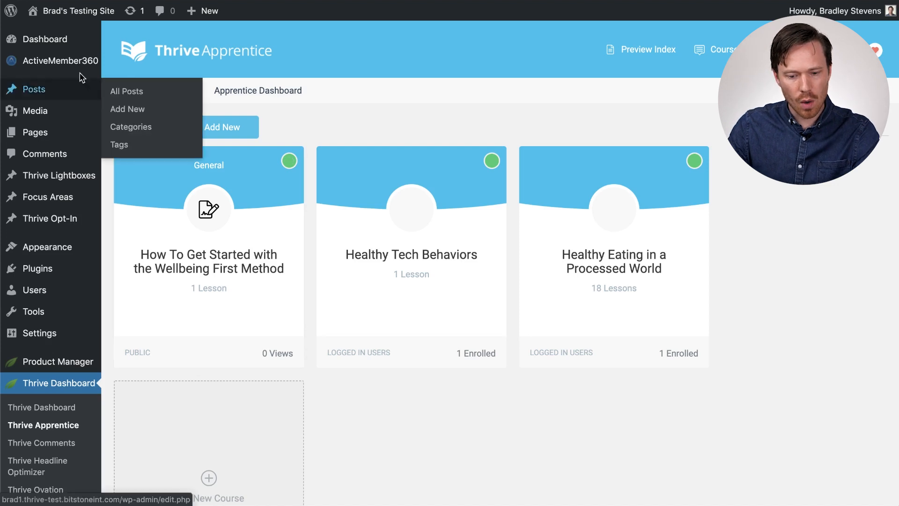
# Open ActiveMember360's Role to Tags Mapping page and review its settings.
pyautogui.moveTo(72, 68)
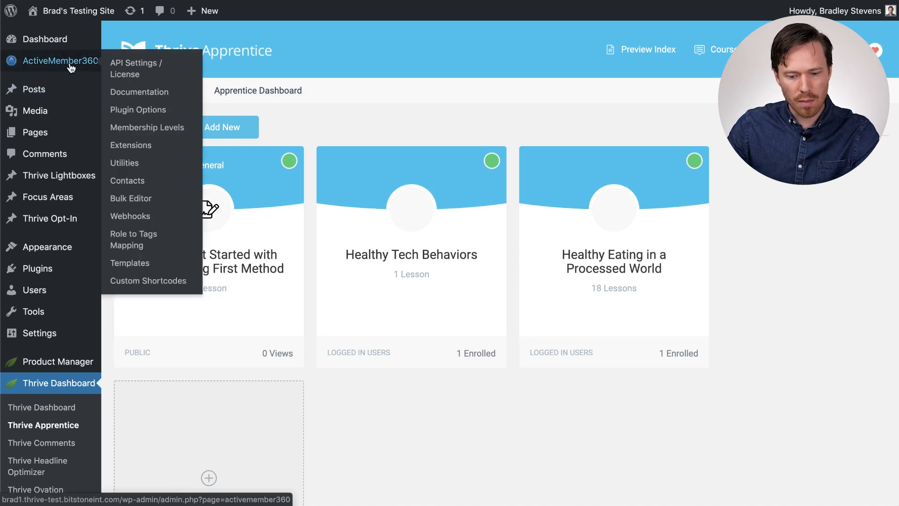
pyautogui.click(141, 244)
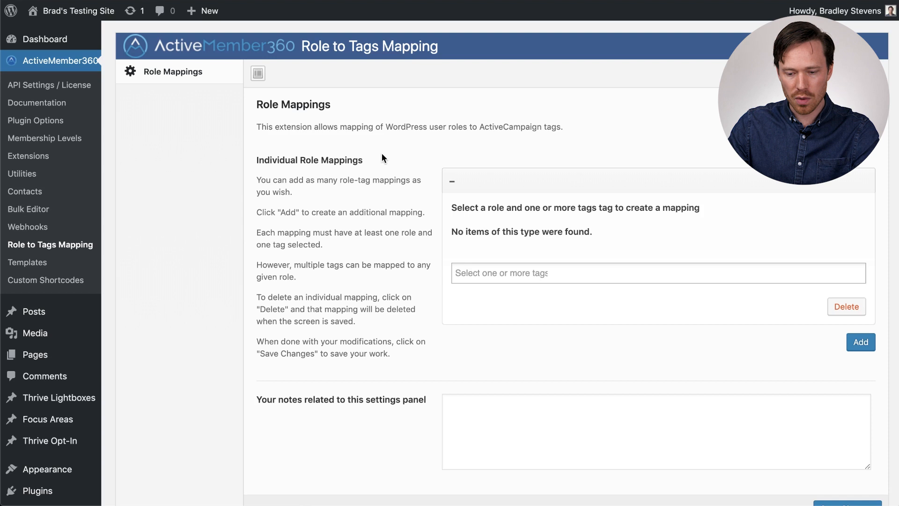
pyautogui.scroll(-1, 422, 162)
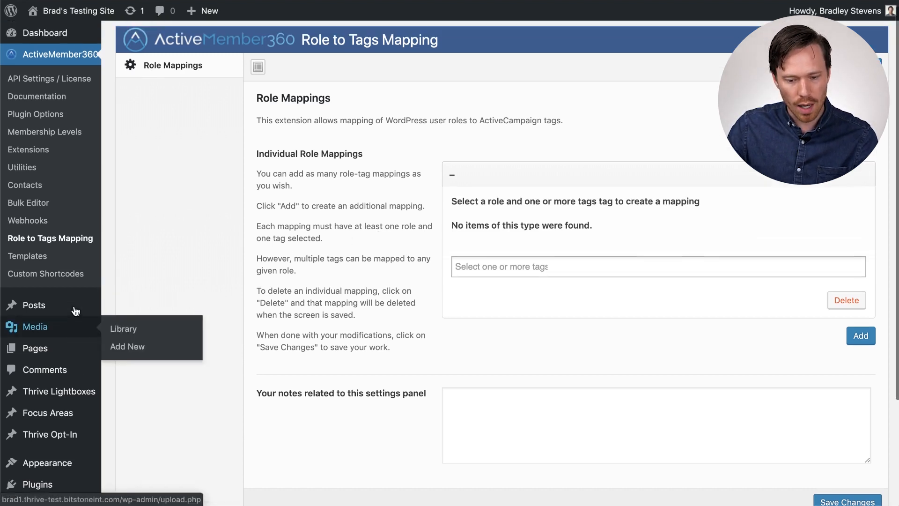
pyautogui.scroll(-3, 70, 356)
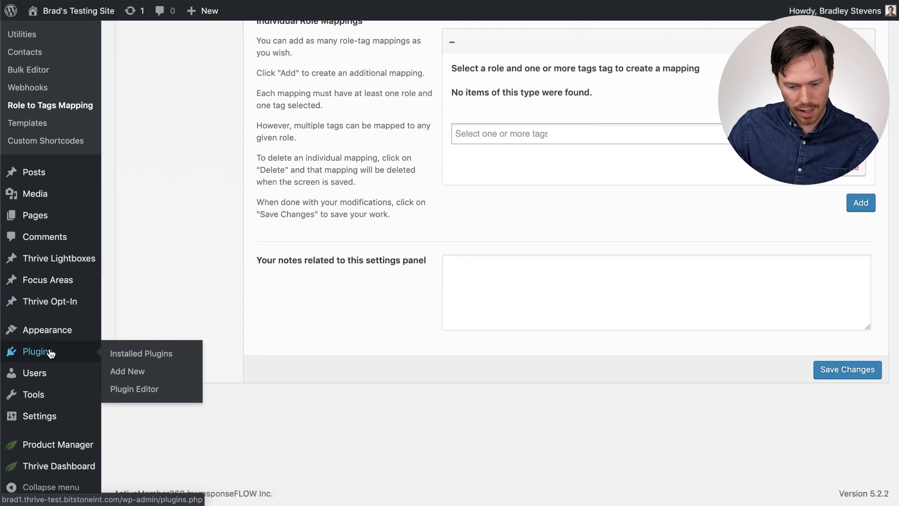
# Search the plugin directory for capability manager enhanced.
pyautogui.click(126, 370)
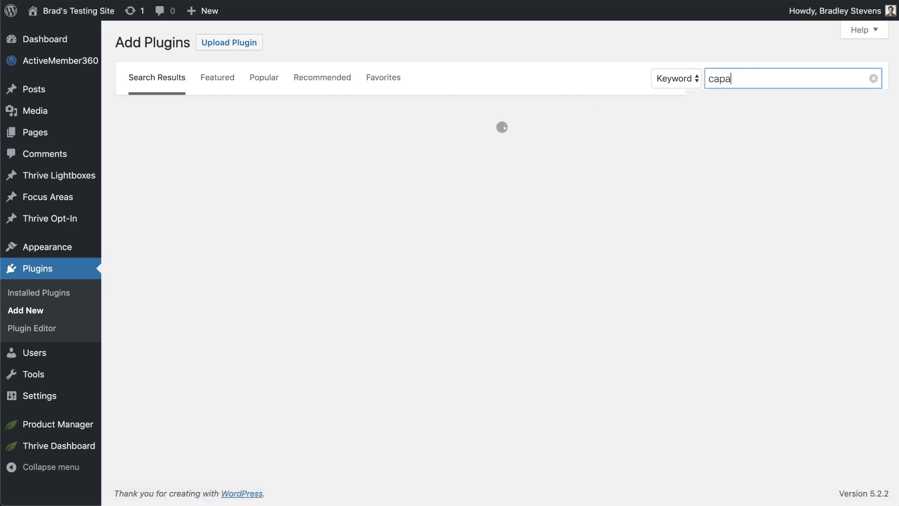
pyautogui.write('y manager enhanced')
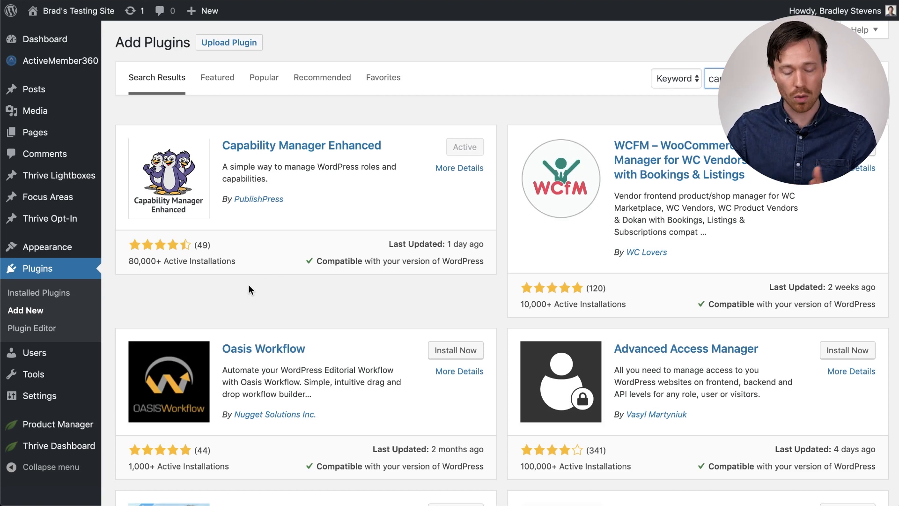
# Open the Roles and Capabilities page and review the Subscriber role and its capabilities.
pyautogui.moveTo(33, 352)
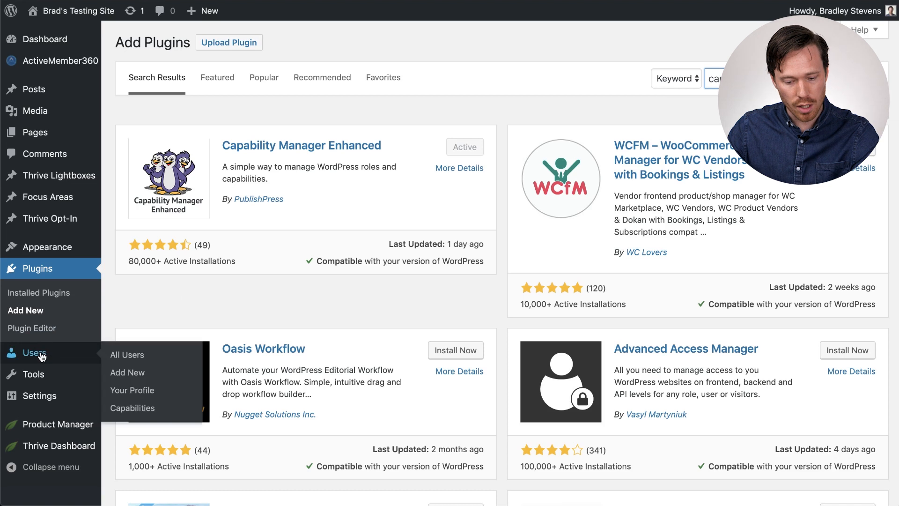
pyautogui.click(149, 413)
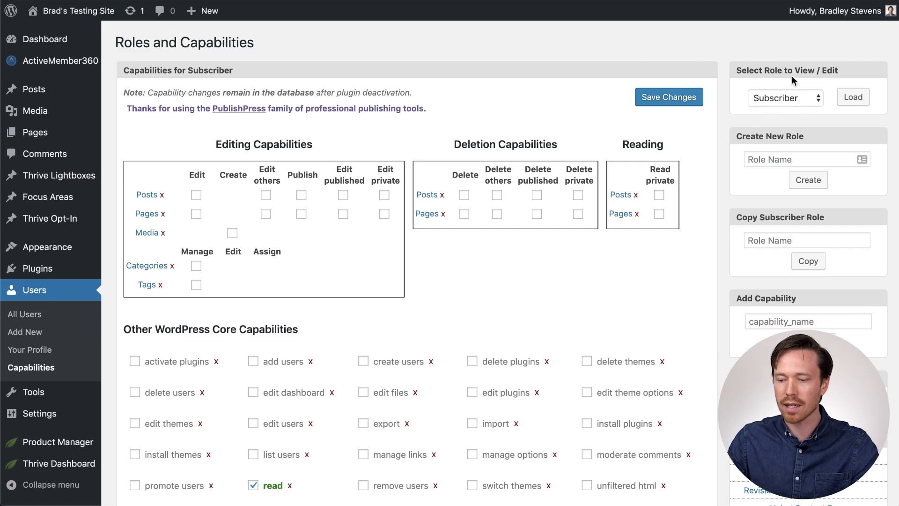
pyautogui.click(794, 98)
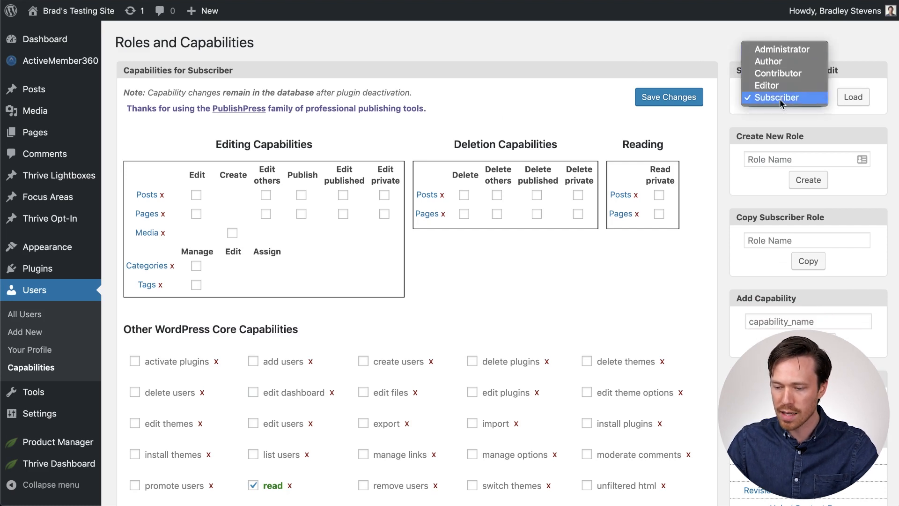
pyautogui.click(855, 53)
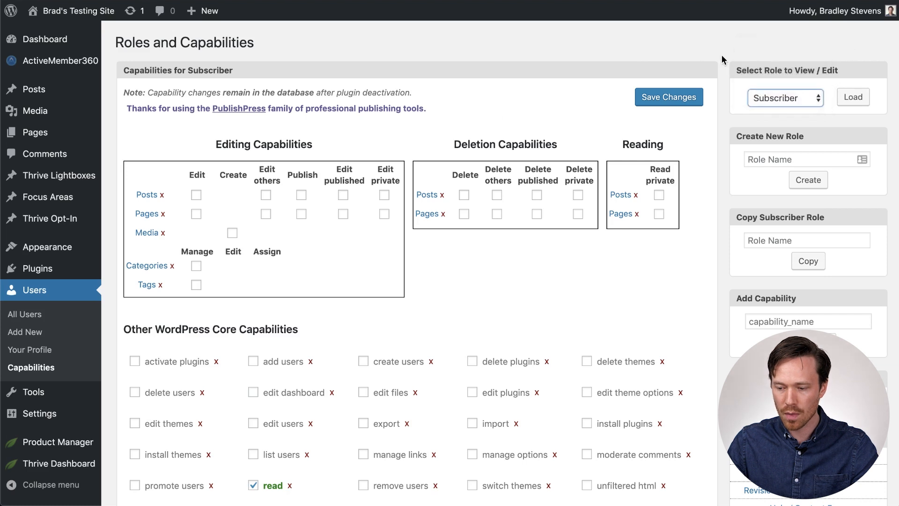
pyautogui.scroll(-3, 722, 107)
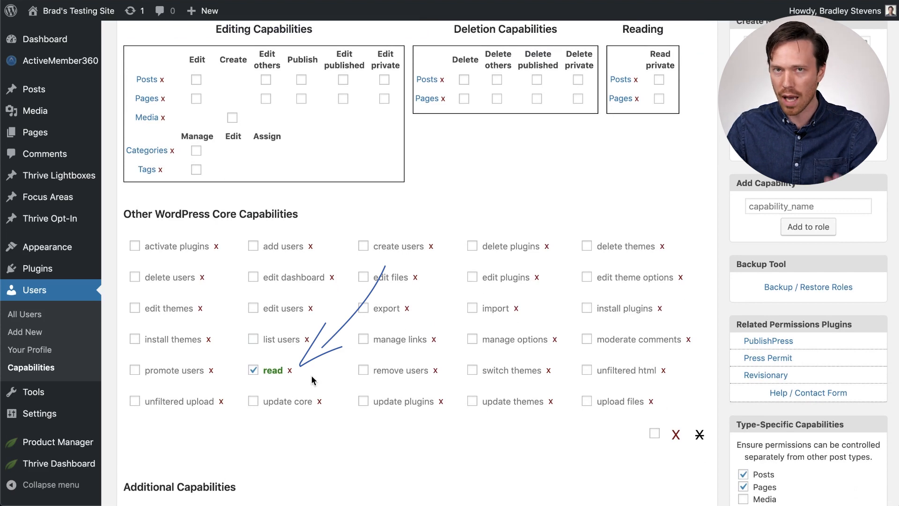
pyautogui.scroll(1, 313, 379)
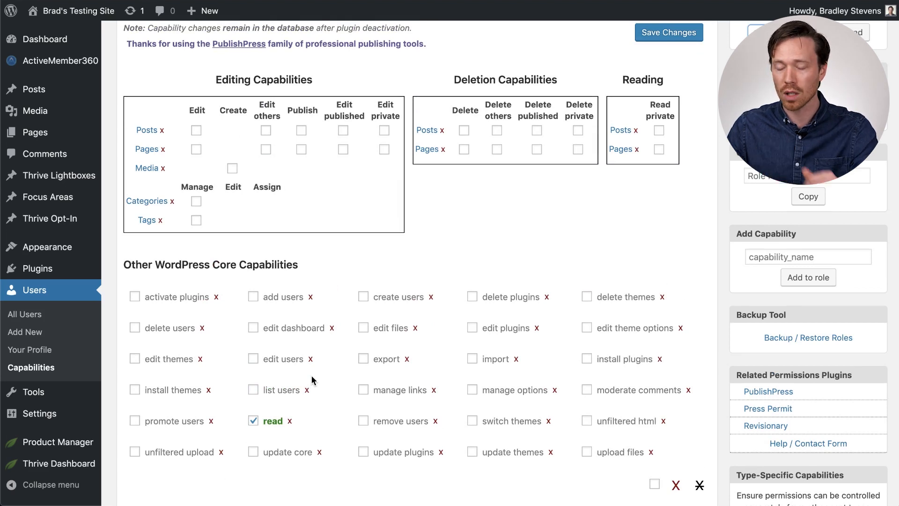
pyautogui.scroll(1, 646, 232)
pyautogui.scroll(1, 645, 234)
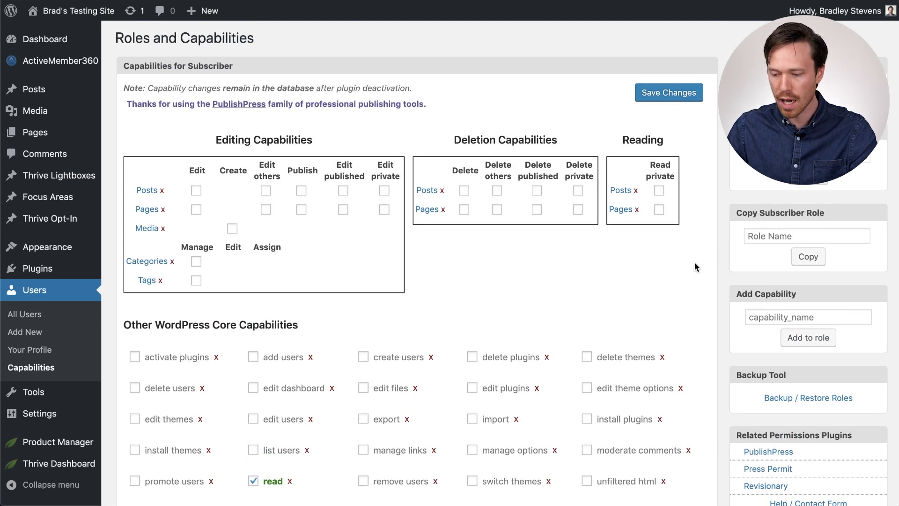
# Copy the Subscriber role as a new role named Wellbeing.
pyautogui.click(769, 233)
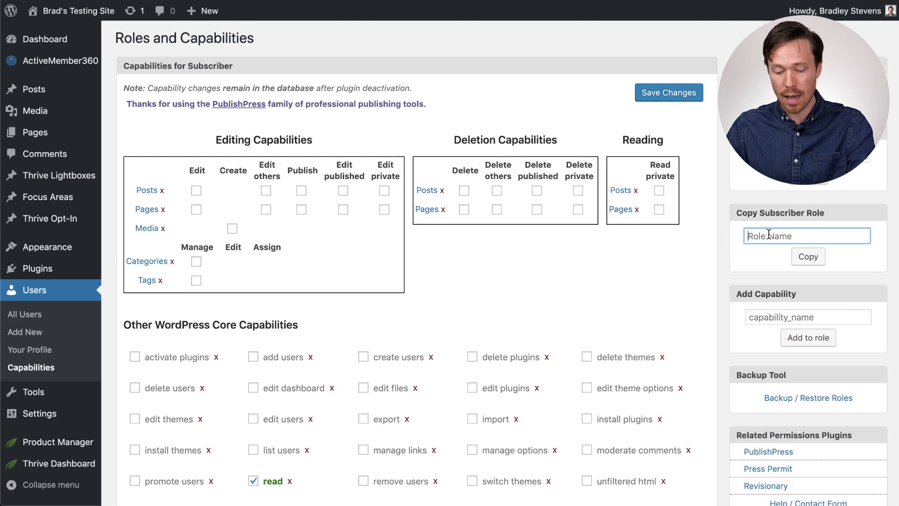
pyautogui.write('Wellbeing')
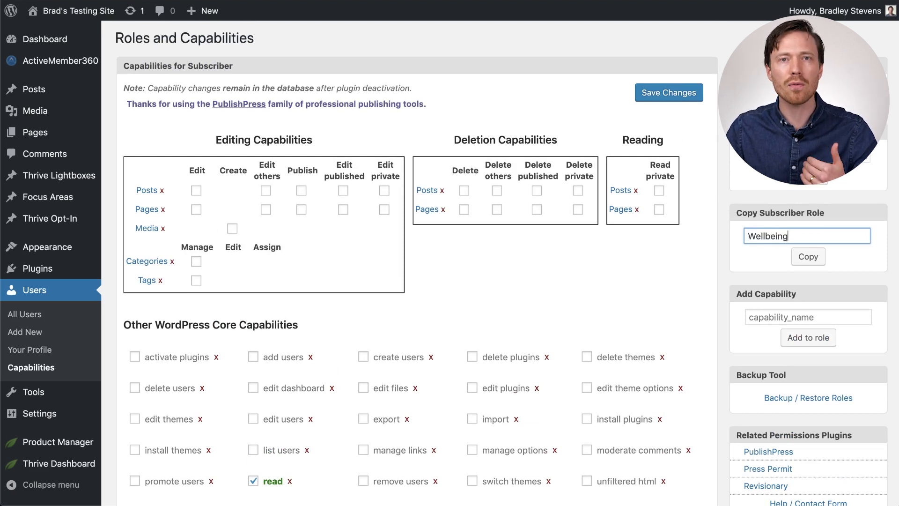
pyautogui.click(815, 259)
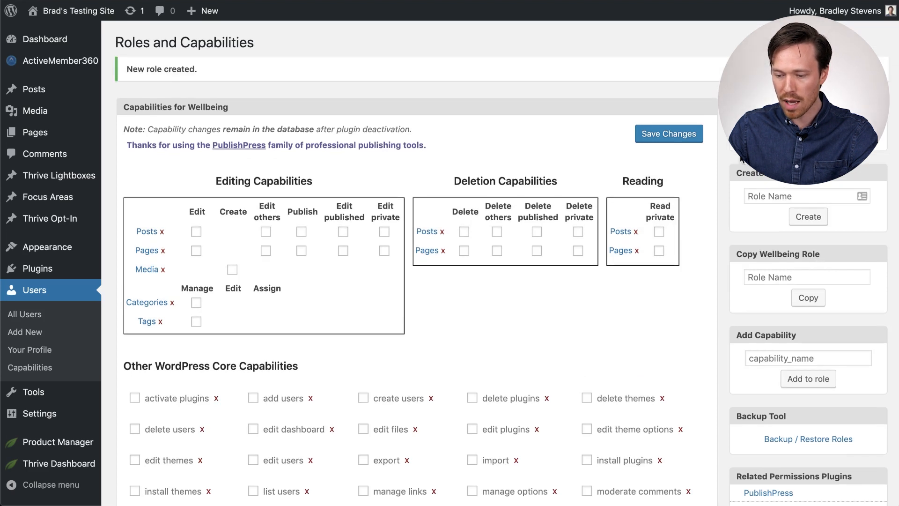
pyautogui.scroll(-3, 720, 173)
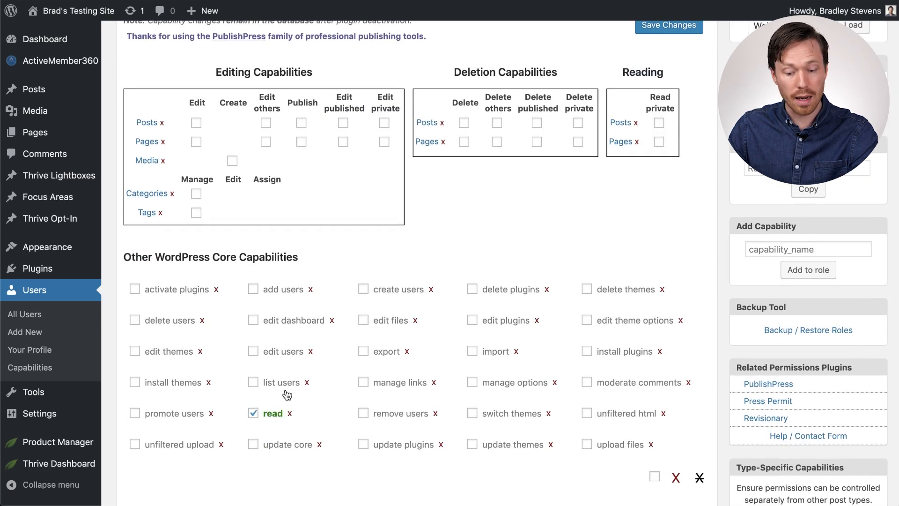
pyautogui.scroll(2, 342, 380)
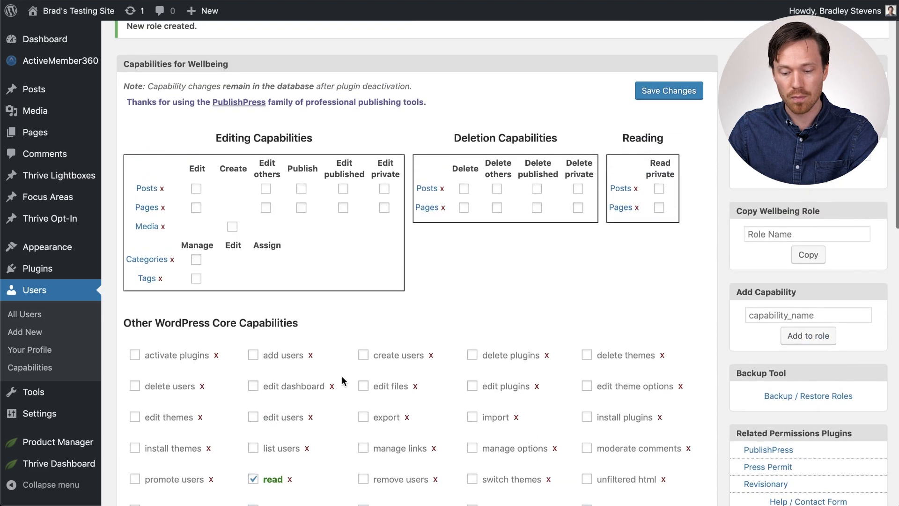
# Open the Role to Tags Mapping page, choose the Wellbeing role for the mapping, and browse the available tags.
pyautogui.moveTo(72, 69)
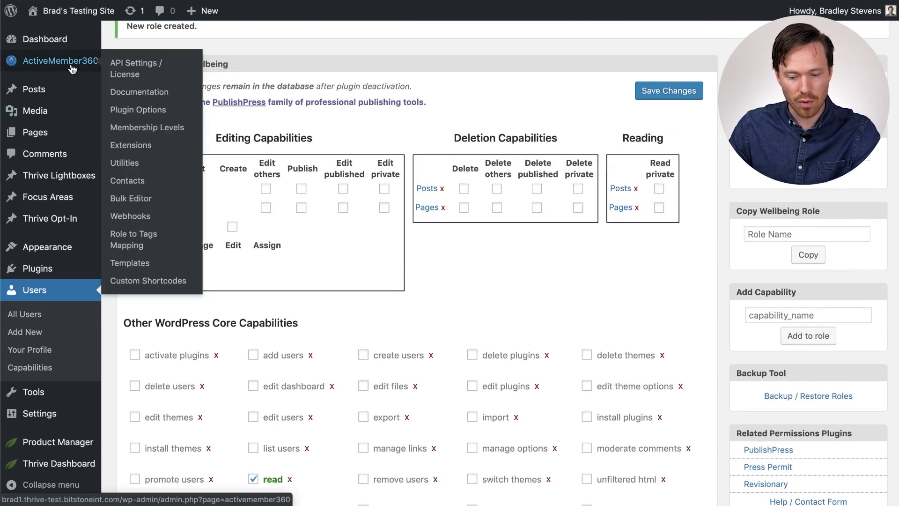
pyautogui.click(128, 242)
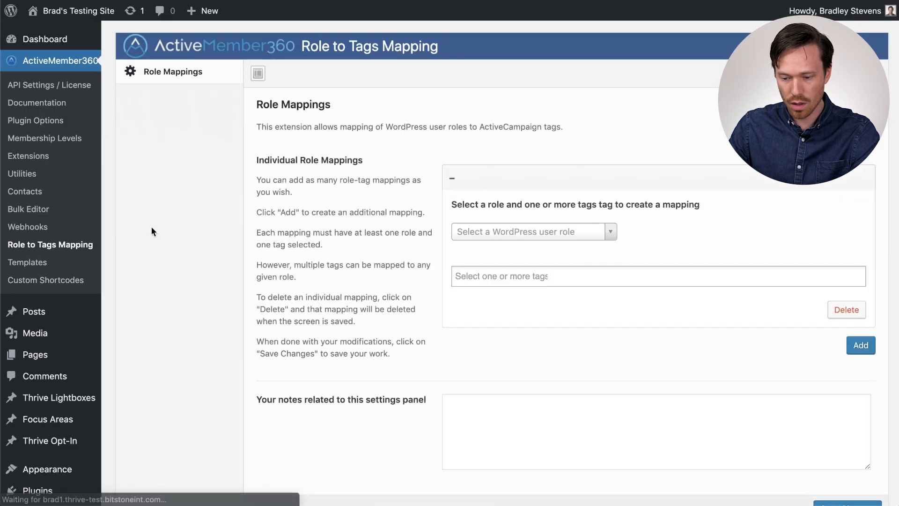
pyautogui.click(585, 233)
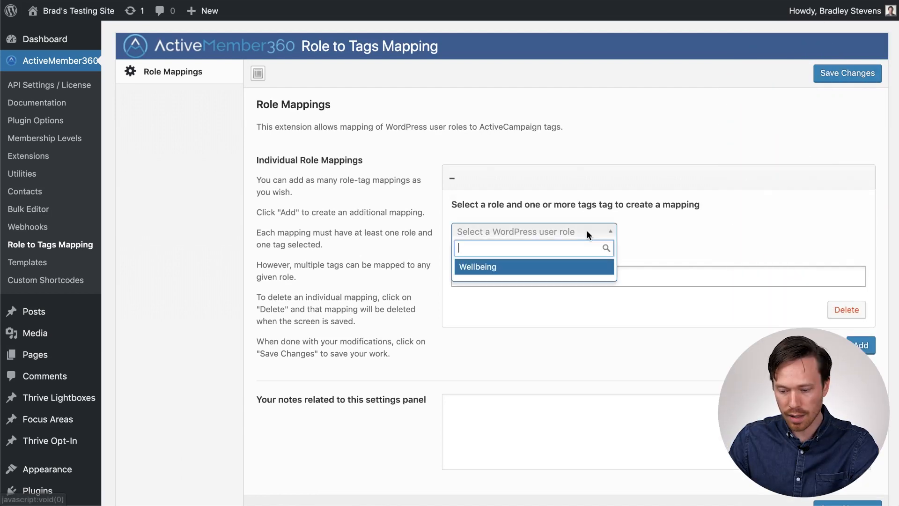
pyautogui.click(486, 268)
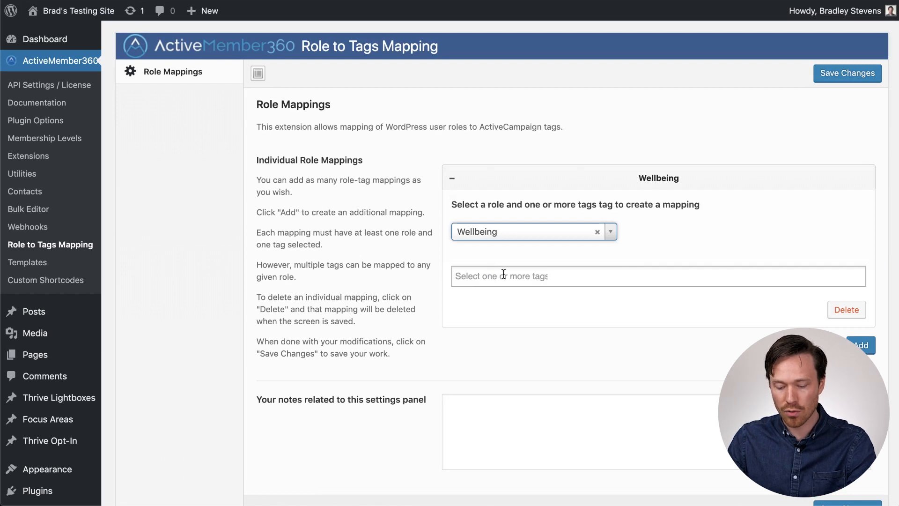
pyautogui.click(504, 274)
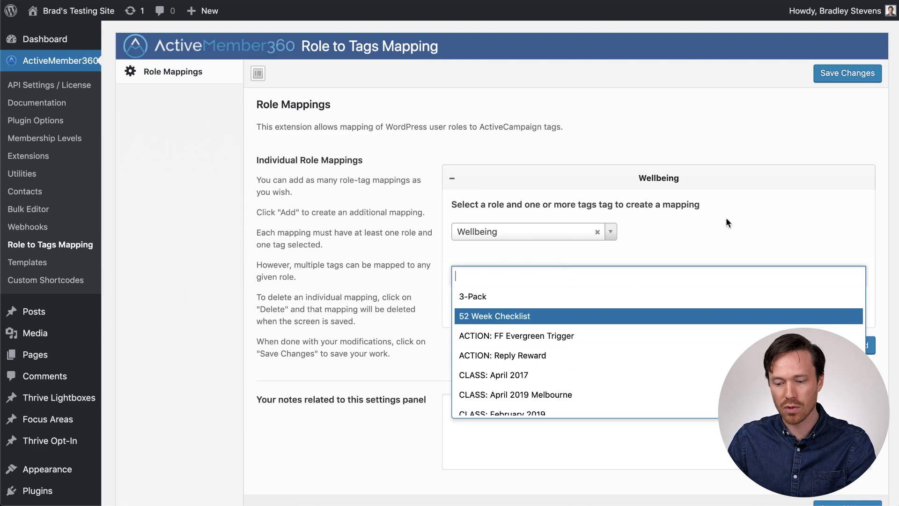
pyautogui.click(763, 221)
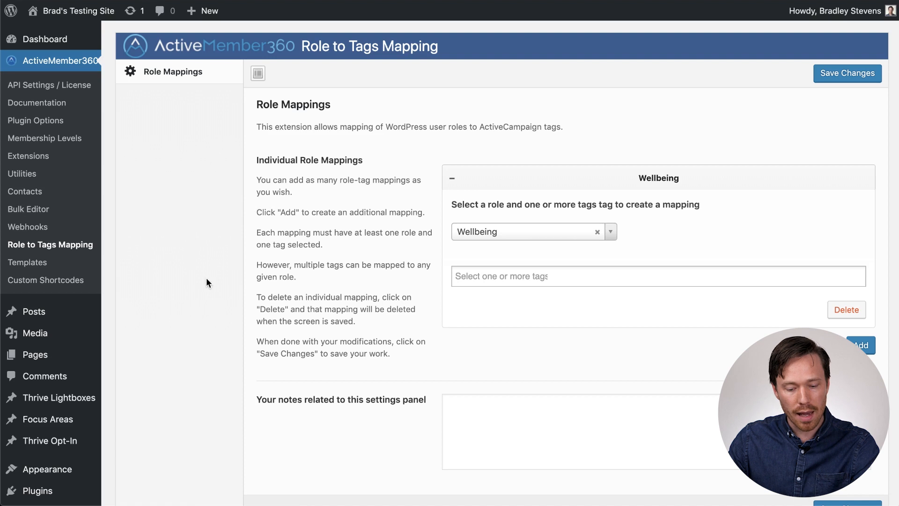
# Open the How To Get Started with the Wellbeing First Method course in Thrive Apprentice and turn on Restrict access.
pyautogui.scroll(-3, 206, 283)
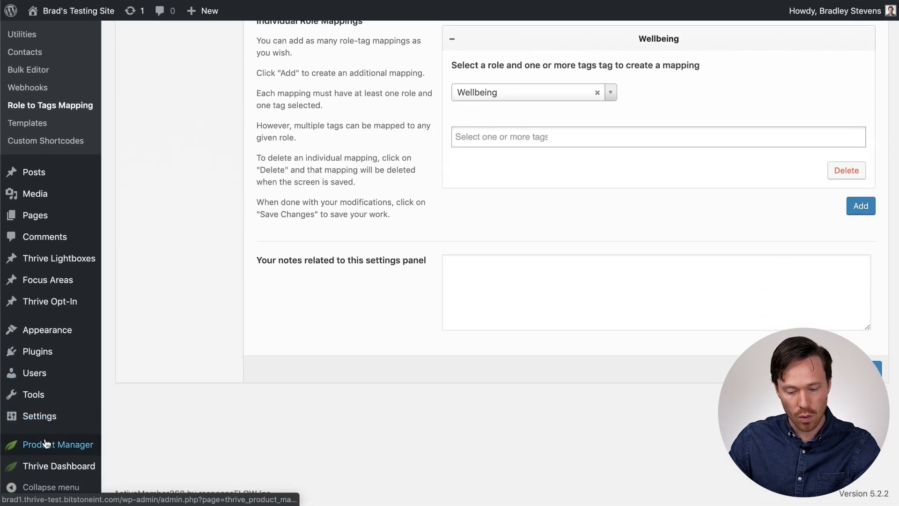
pyautogui.moveTo(52, 465)
pyautogui.click(142, 293)
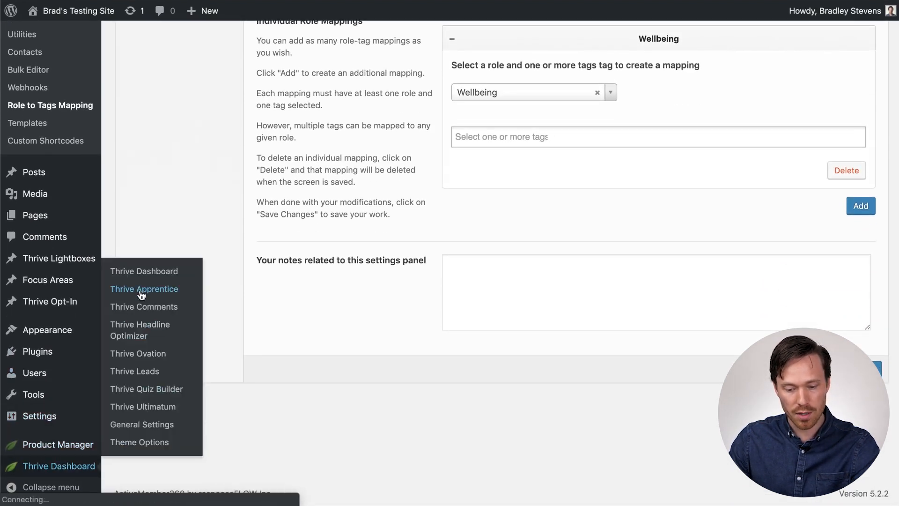
pyautogui.click(211, 255)
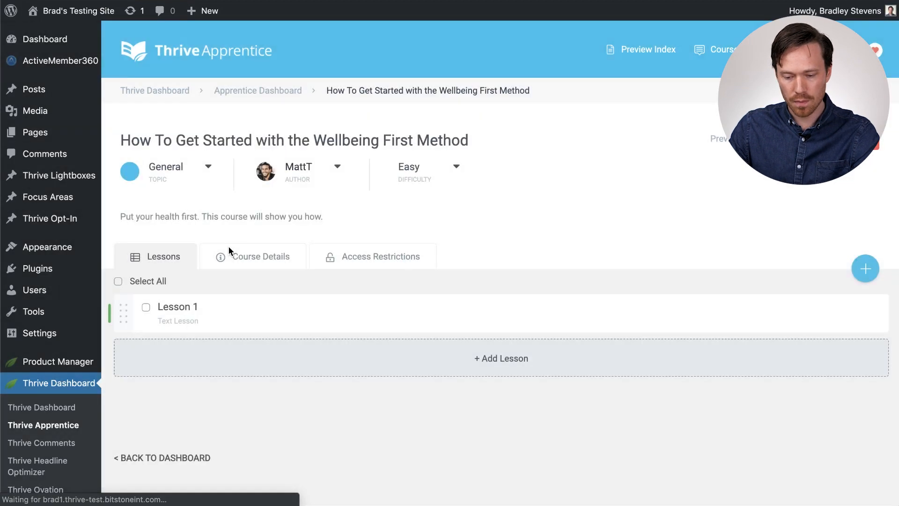
pyautogui.click(367, 261)
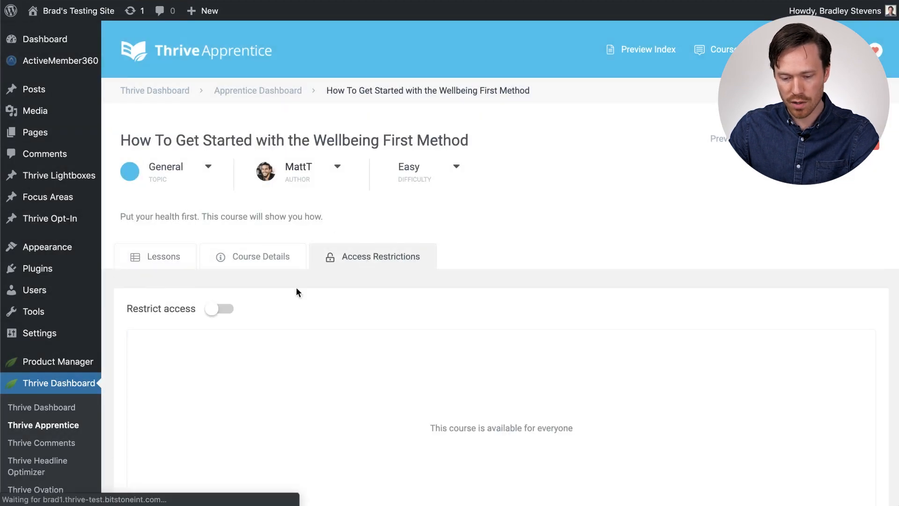
pyautogui.click(219, 310)
# Start a new access rule based on WordPress Role and scroll the role list to Wellbeing.
pyautogui.scroll(-2, 392, 321)
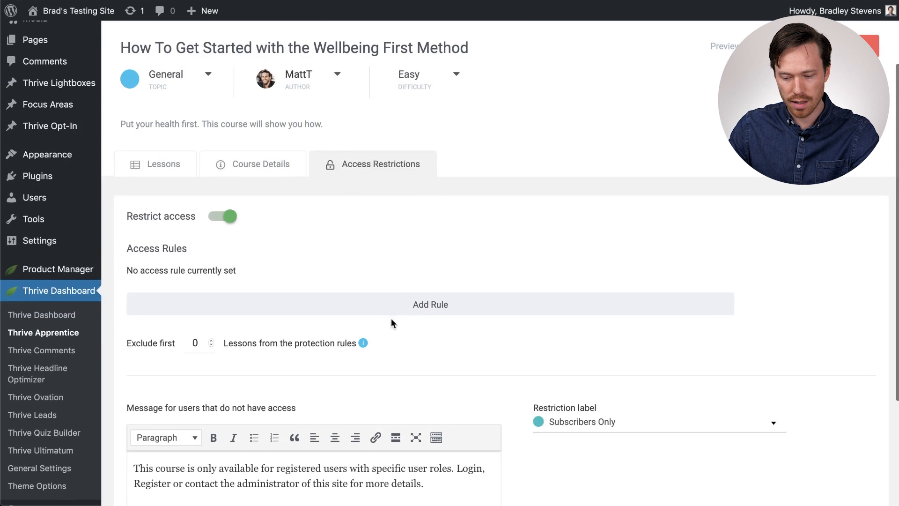
pyautogui.click(438, 304)
pyautogui.scroll(-2, 468, 304)
pyautogui.click(508, 312)
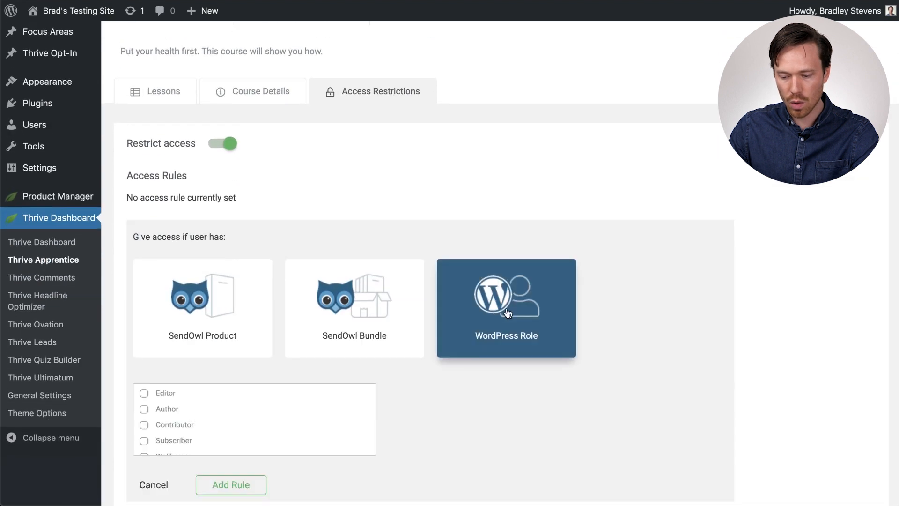
pyautogui.scroll(-2, 496, 309)
pyautogui.scroll(-1, 270, 332)
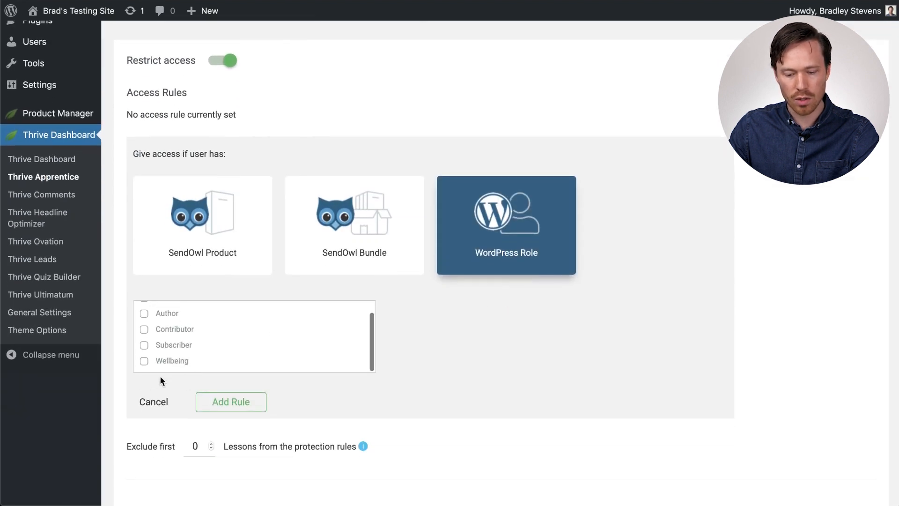